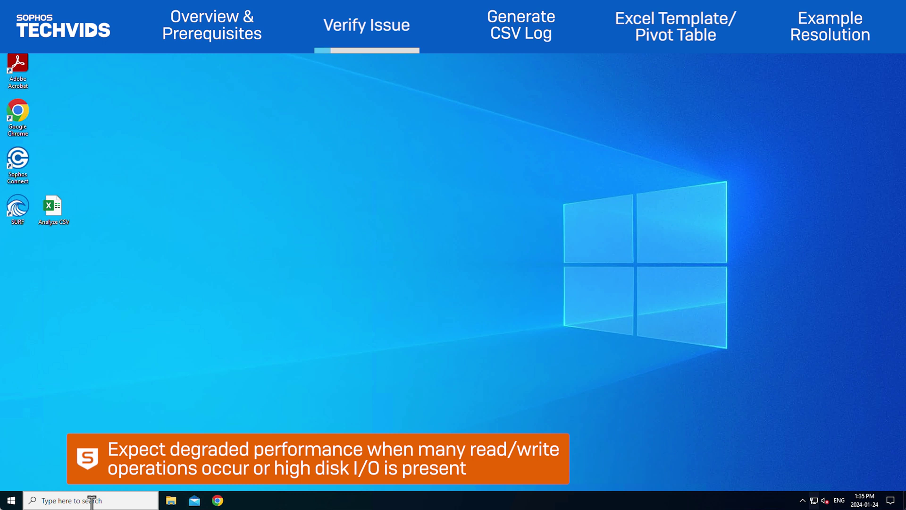
Step: Open Task Manager and bring the Sophos processes into view to watch their CPU and disk usage
key(ctrl+shift+Escape)
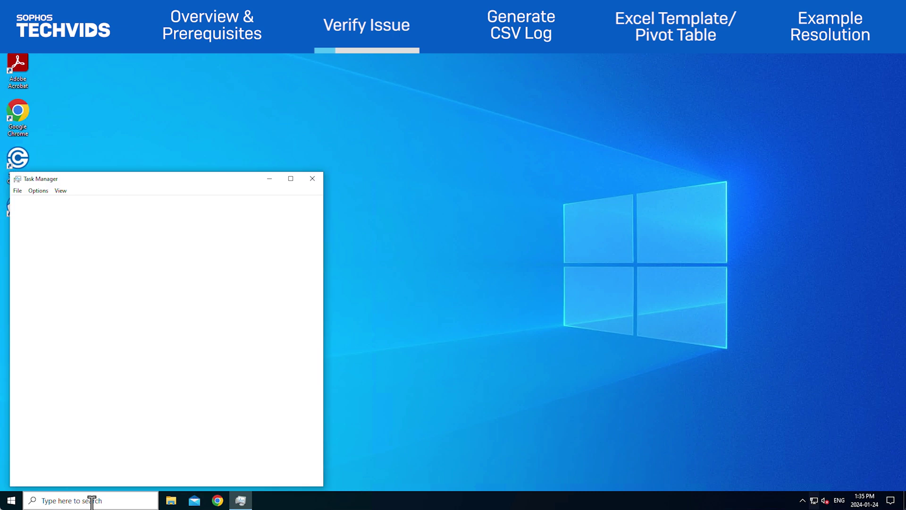
click(59, 227)
scroll(70, 329, down, 10)
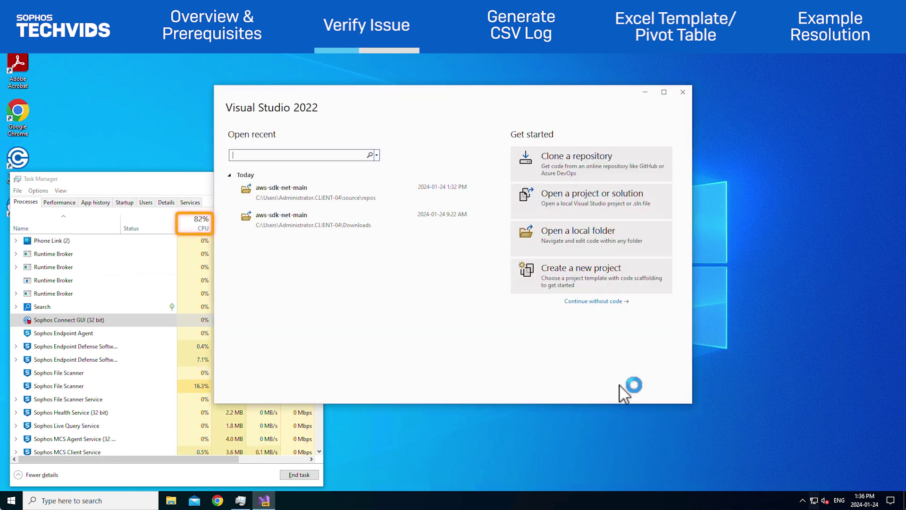
Step: Load the recent aws-sdk-net-main folder and its CustomTasks.sln in Visual Studio while watching resource usage, and close Task Manager
click(354, 193)
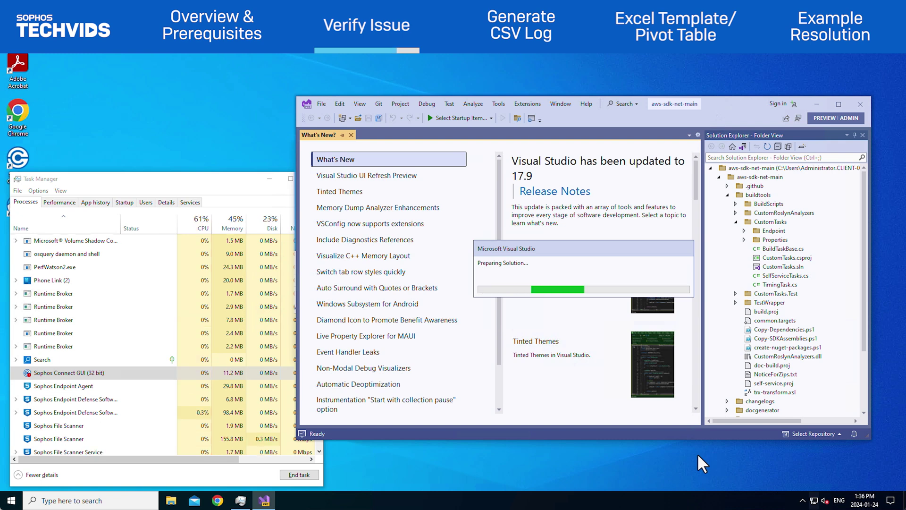
click(786, 267)
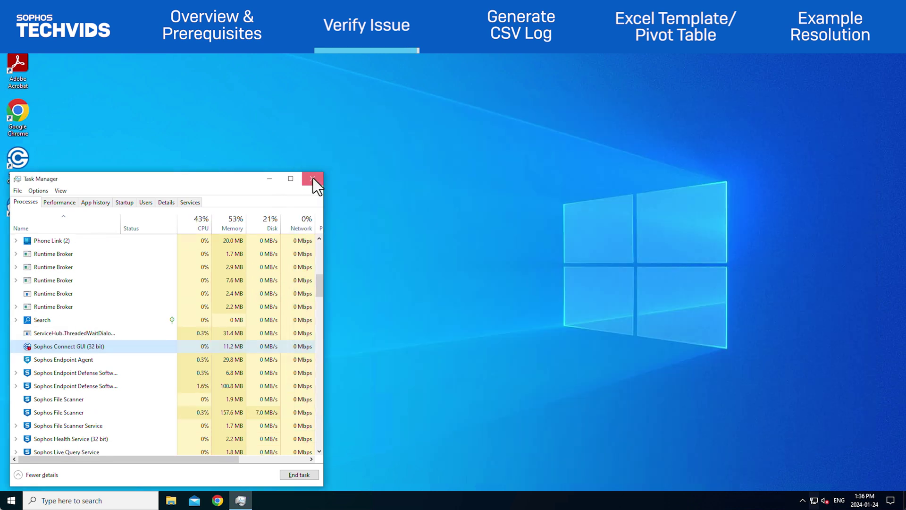
click(313, 178)
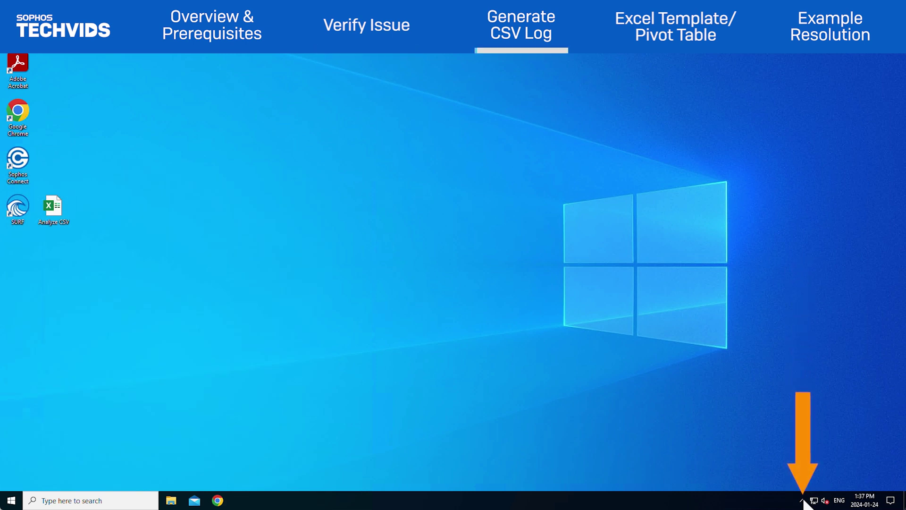
Step: Launch the Endpoint Self Help Tool from the Sophos agent's About page and show its Product Logging settings
click(802, 501)
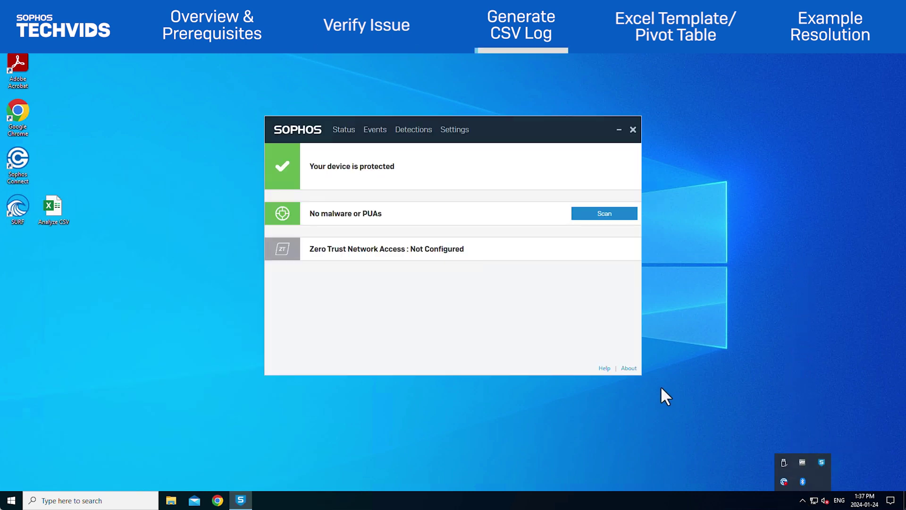
click(625, 367)
click(358, 301)
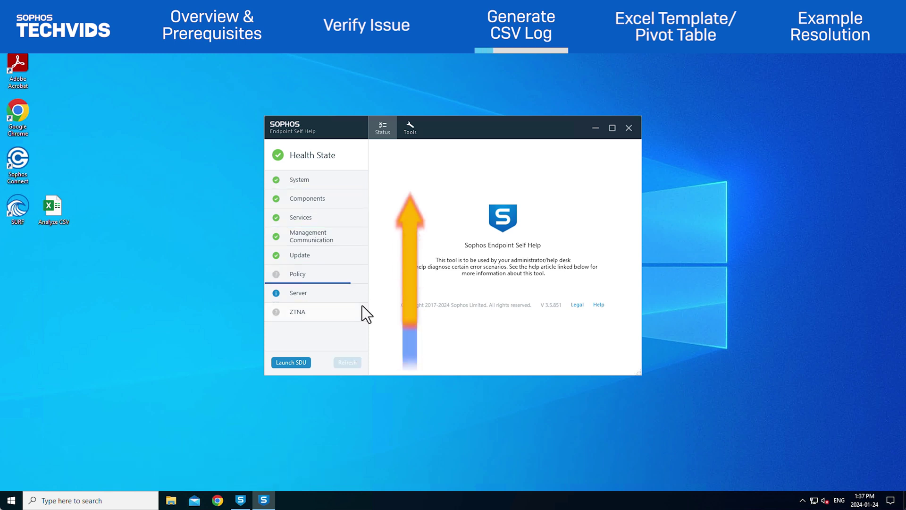
click(410, 128)
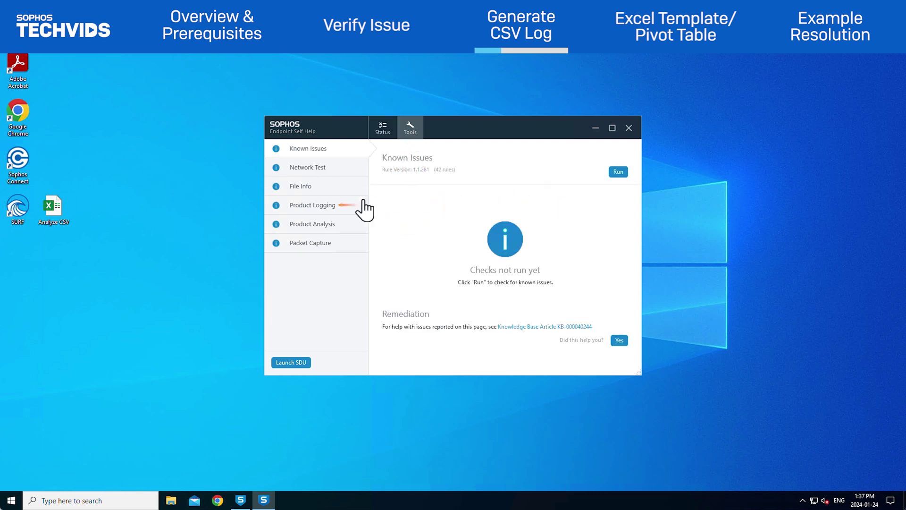
click(342, 213)
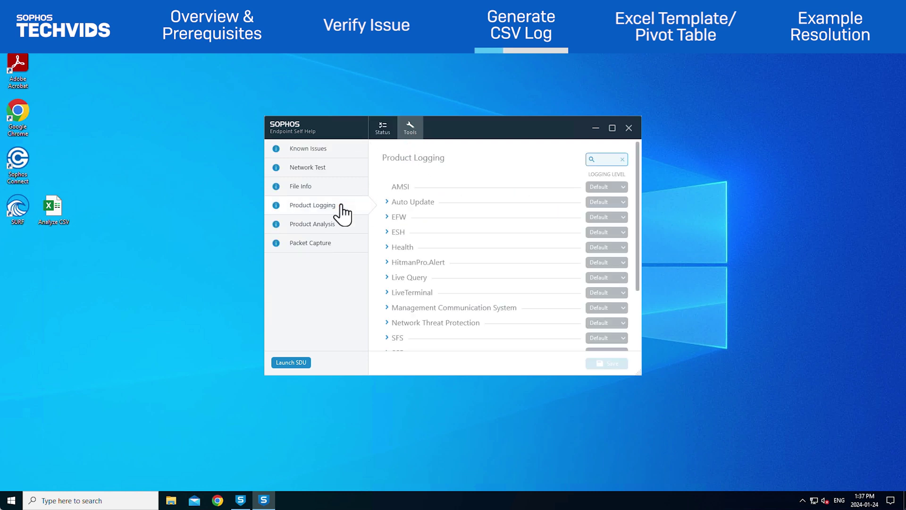
Step: Set the Scan Summaries logging level under SFS to Debug and save the logging settings
click(389, 202)
click(392, 298)
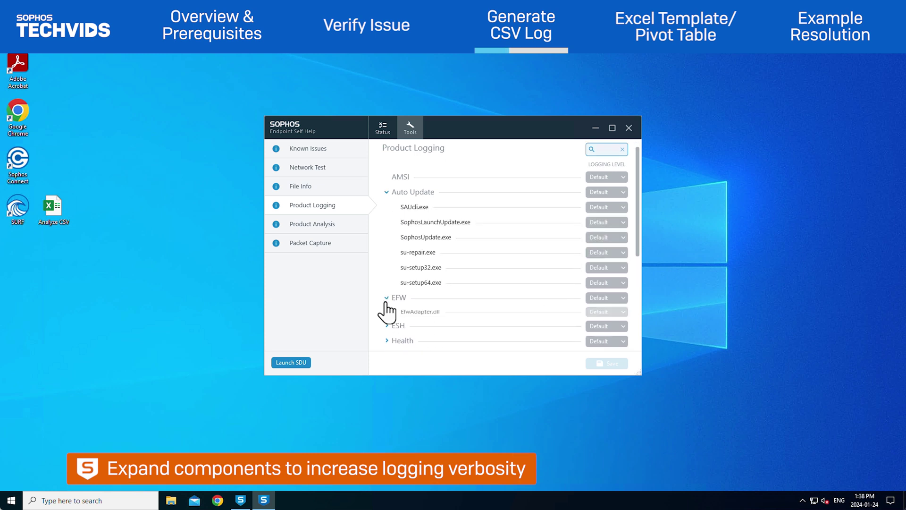
scroll(627, 243, down, 5)
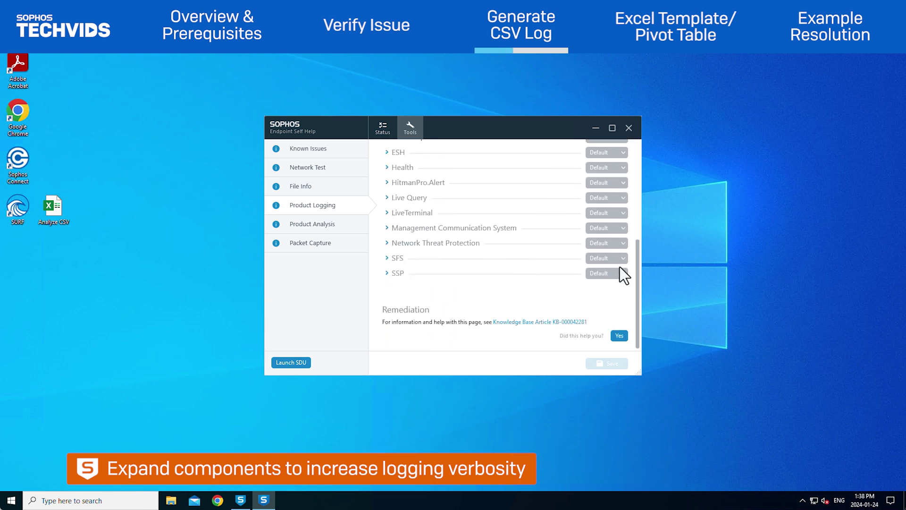
click(386, 258)
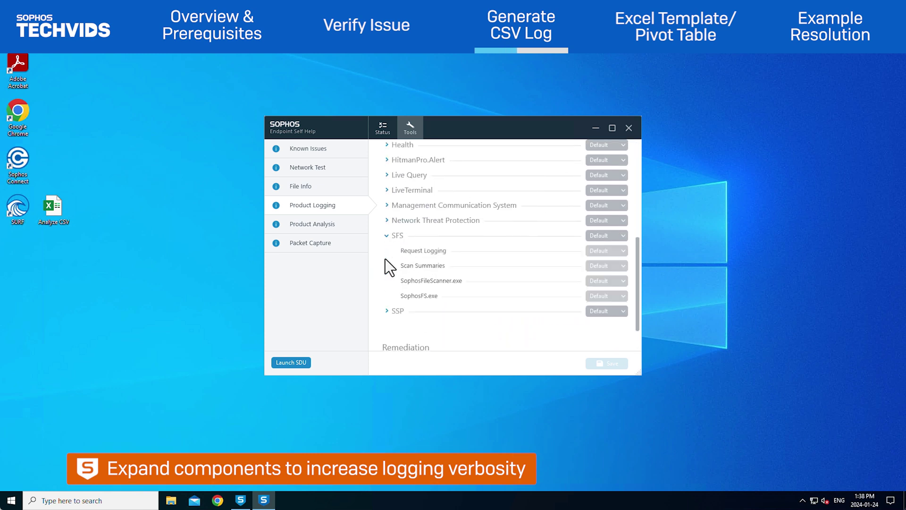
click(611, 267)
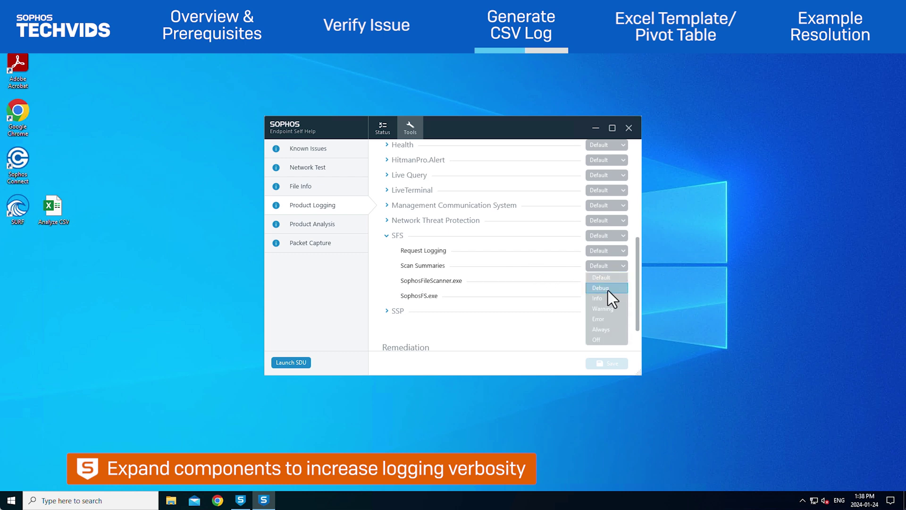
click(608, 288)
click(608, 364)
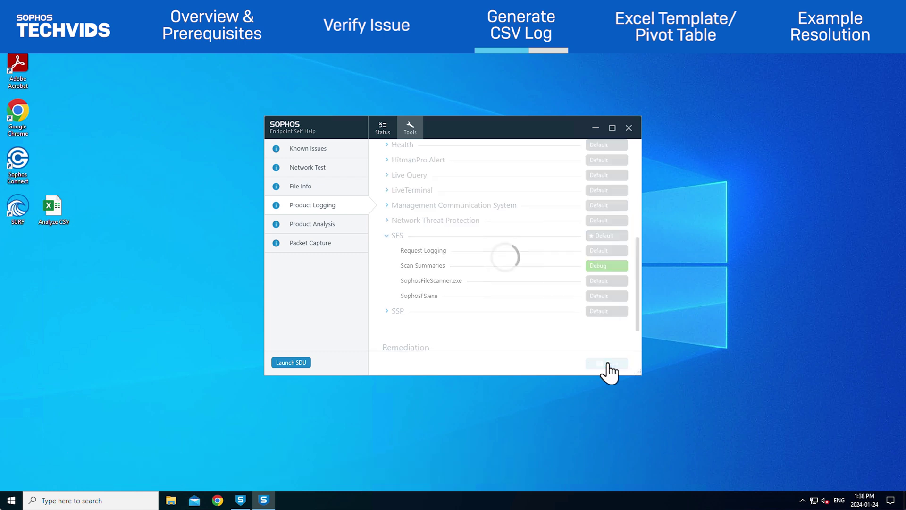
Step: Minimize both Sophos windows and reproduce the load by opening the recent source\repos aws-sdk-net-main folder in Visual Studio, closing it when done
click(596, 128)
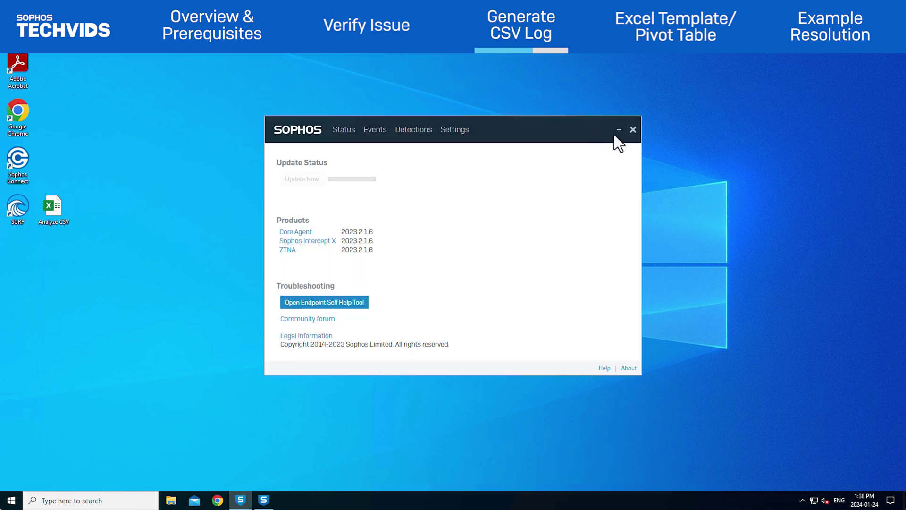
click(613, 128)
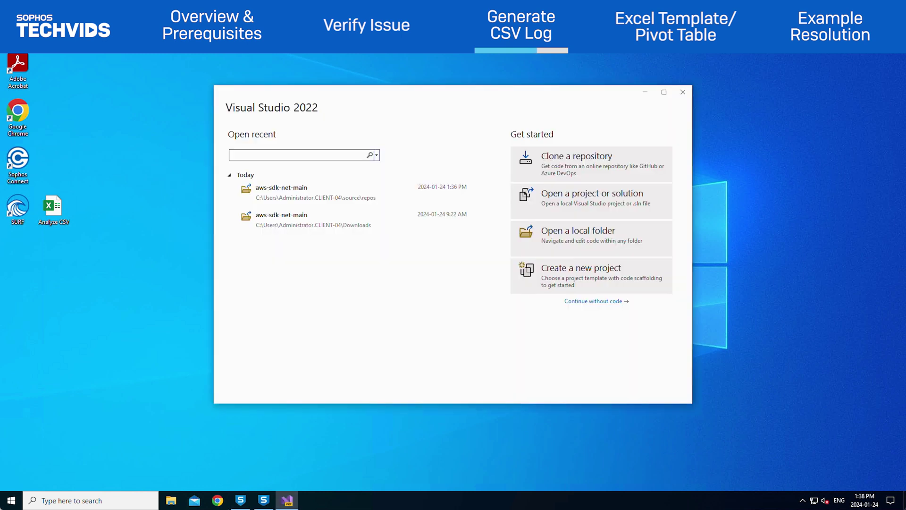
click(328, 201)
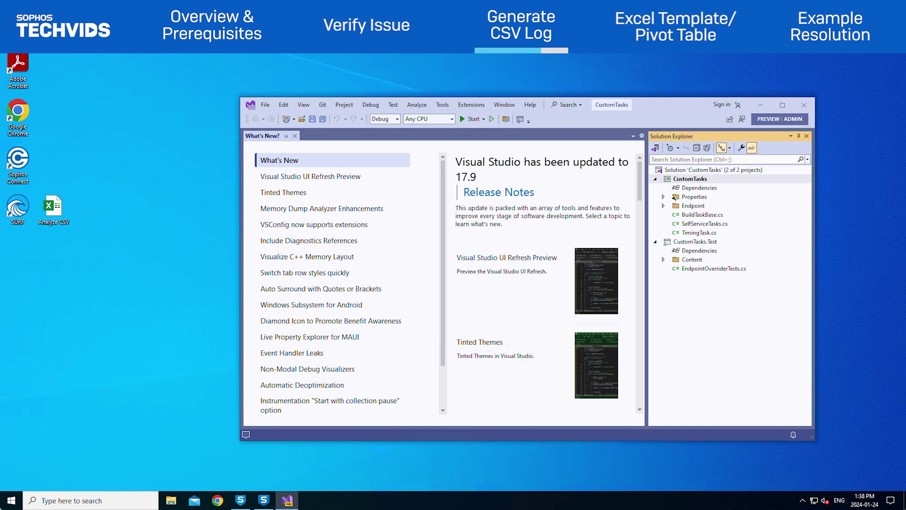
click(805, 105)
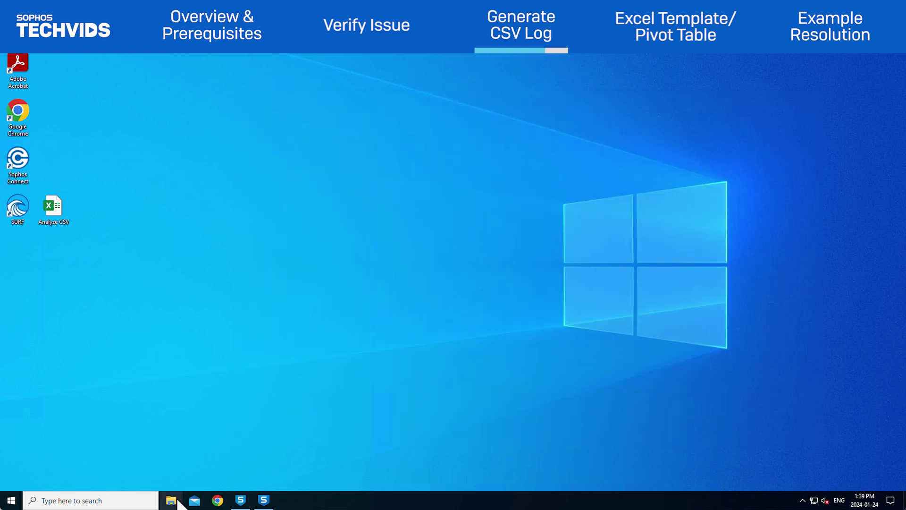
Step: In File Explorer, go to C:\ProgramData\Sophos\Sophos File Scanner\Logs and view the newest summary CSV, summary.240124213814.9352, in Notepad
click(171, 500)
click(495, 217)
text(C:)
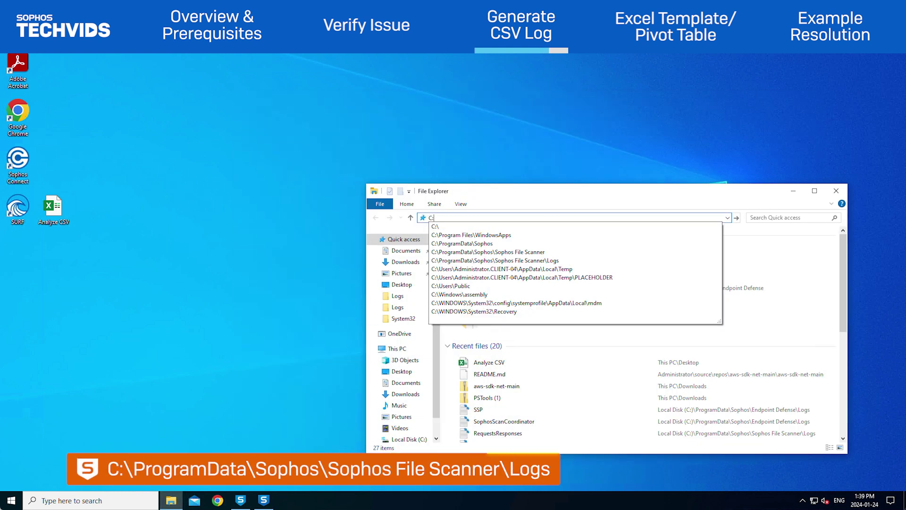
text(\Programdata\sophos\sophos fi)
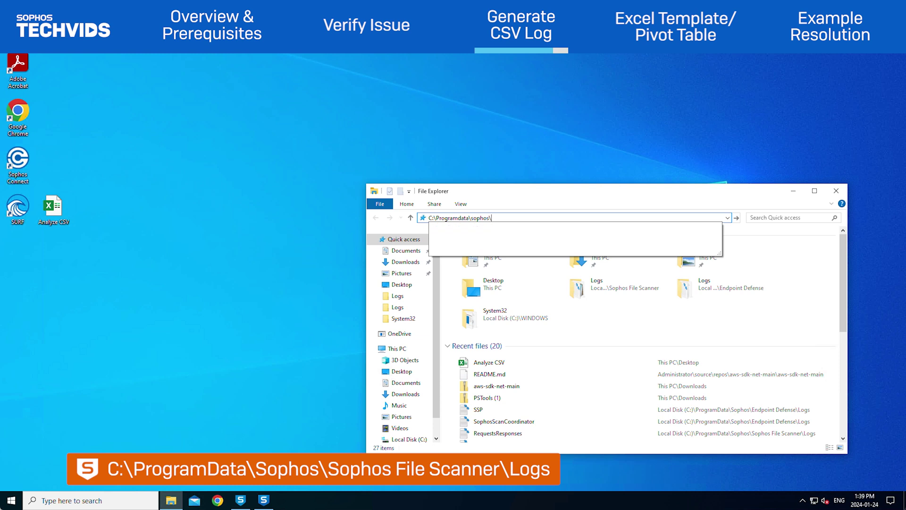
text(le scanner\logs)
key(Return)
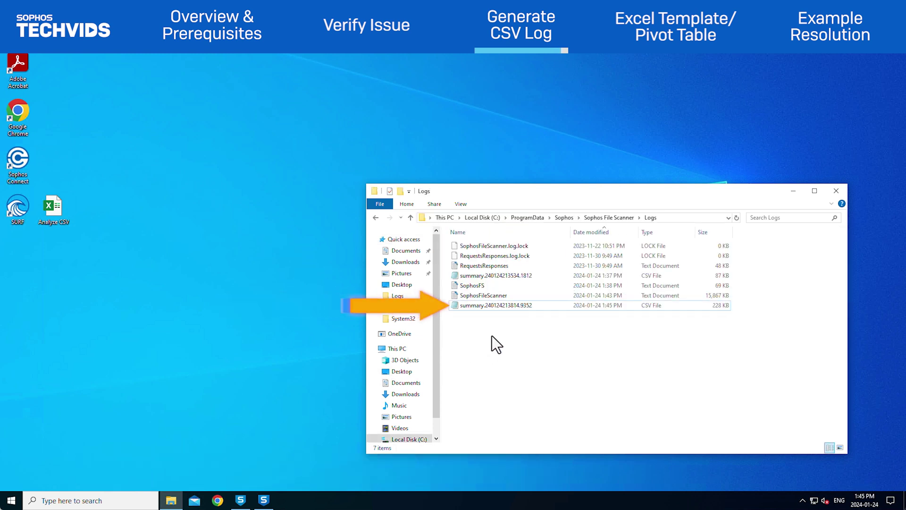
double_click(528, 305)
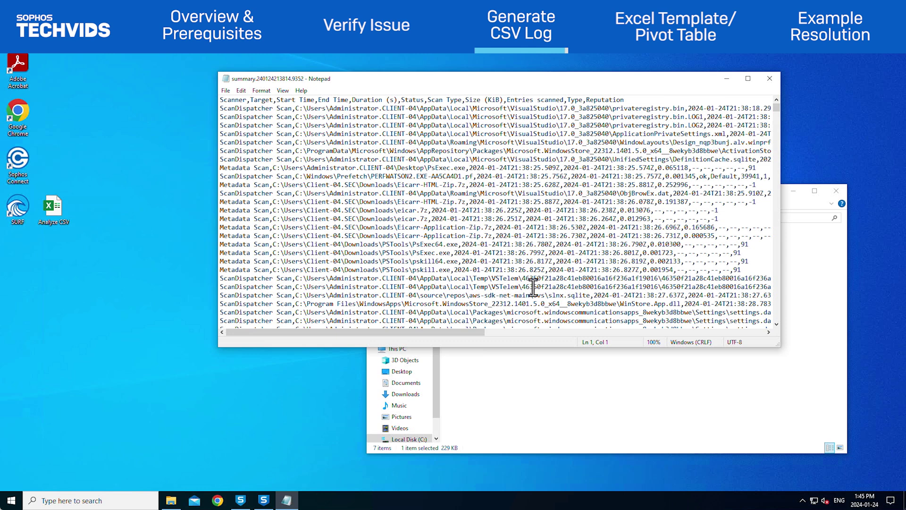
click(746, 81)
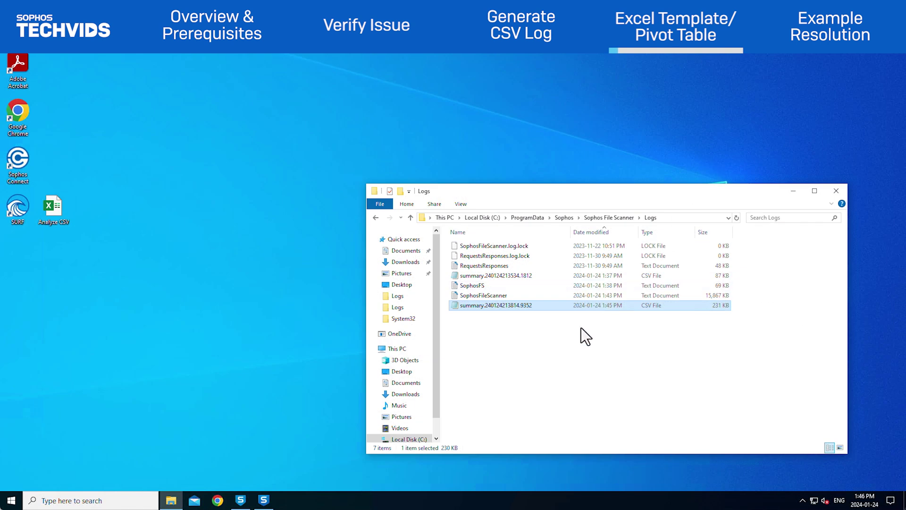
Step: Open the Analyze CSV template workbook from the desktop in Excel and return to the Logs folder
click(49, 205)
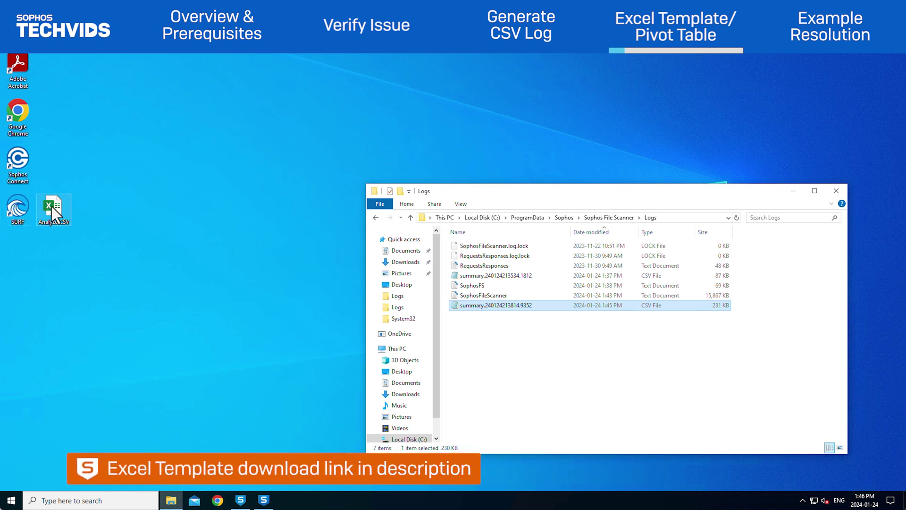
double_click(52, 205)
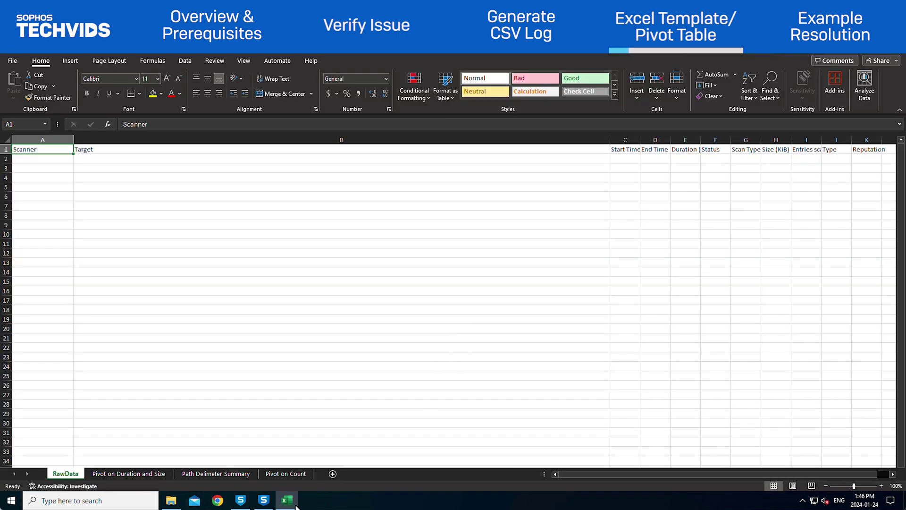
click(287, 500)
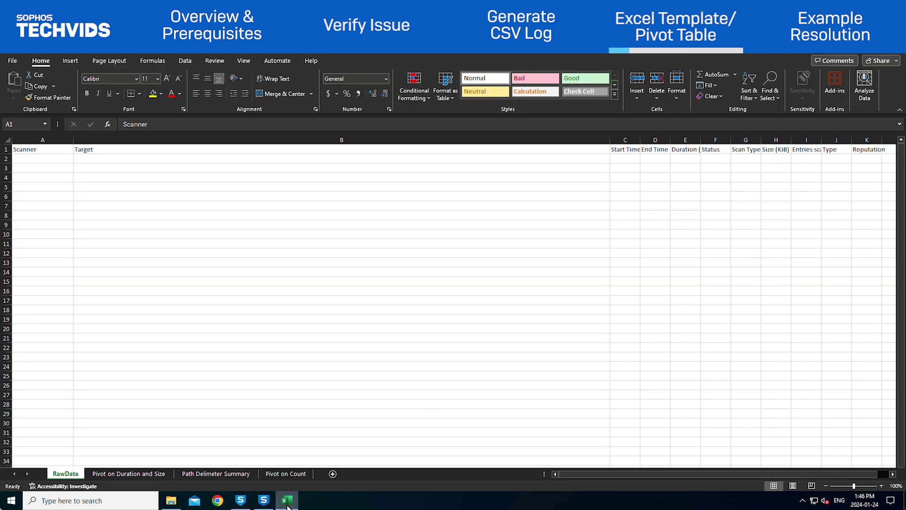
Step: Open summary.240124213814.9352 in Excel and copy its entire sheet into the RawData sheet of the Analyze CSV workbook, starting at A1
right_click(535, 307)
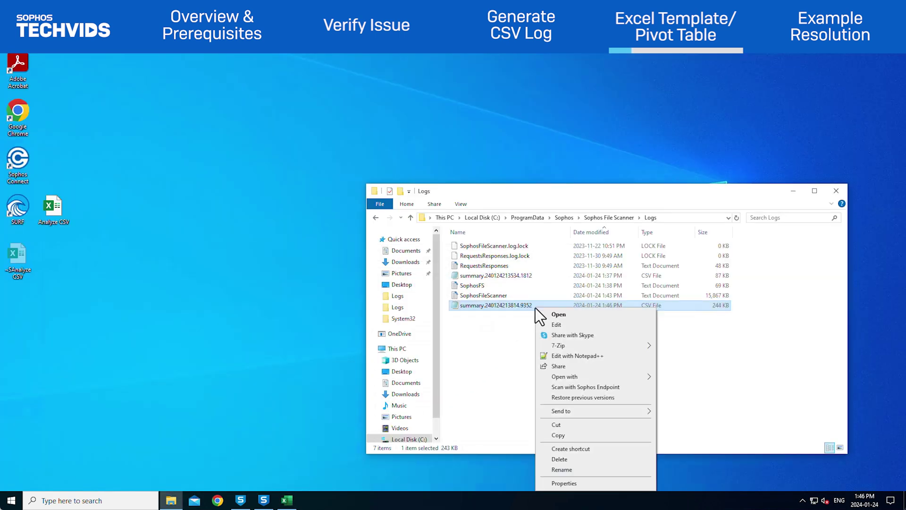
click(684, 381)
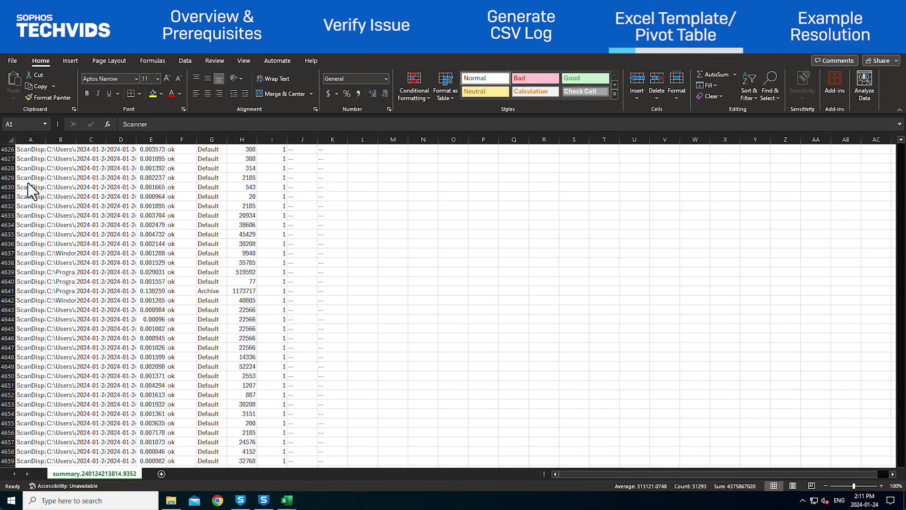
key(ctrl+a)
key(ctrl+c)
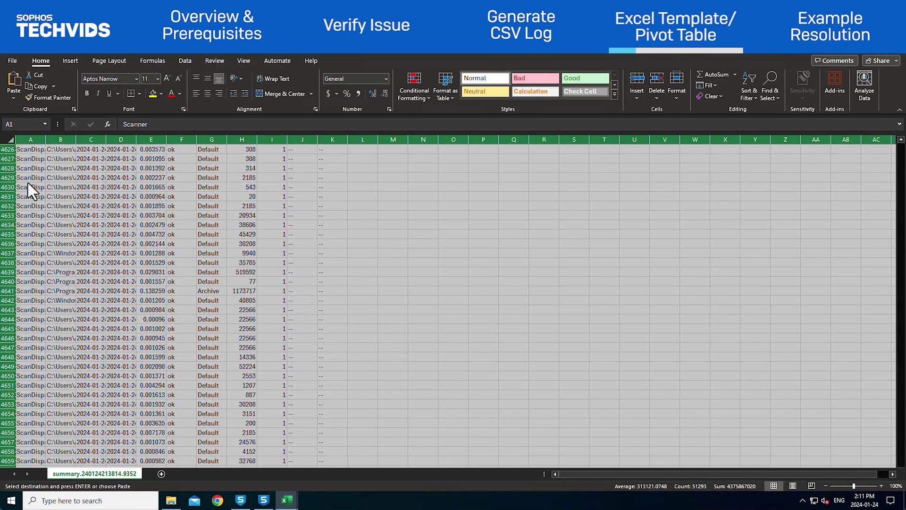
mouse_move(287, 501)
click(324, 467)
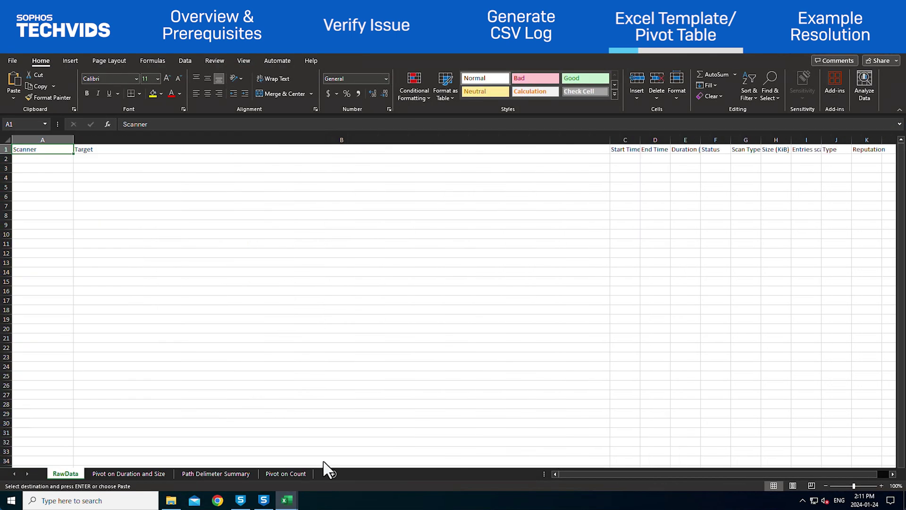
key(ctrl+v)
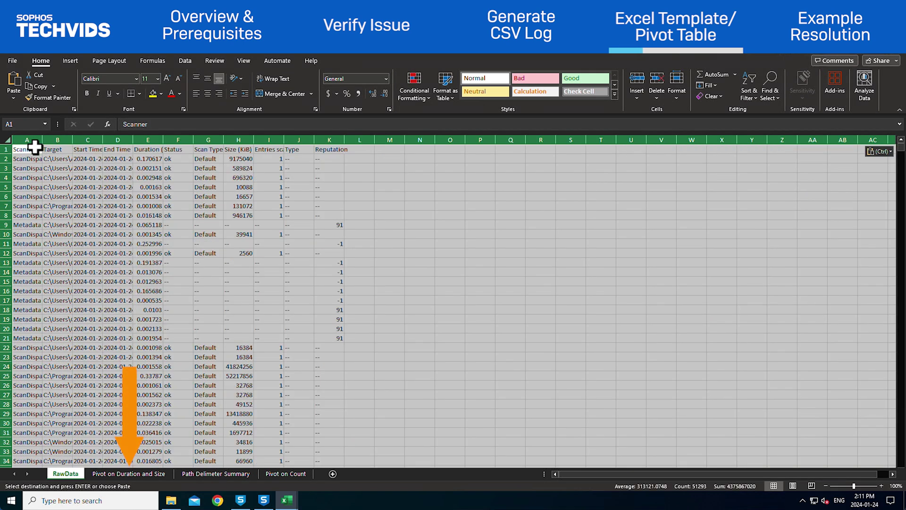
Step: On the Pivot on Duration and Size sheet, refresh all data so the pivot tables use the pasted log
click(131, 474)
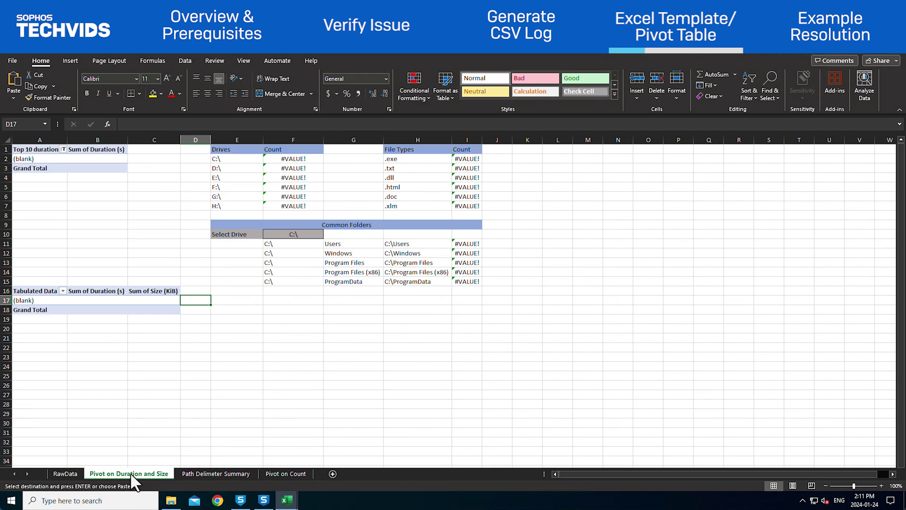
click(184, 61)
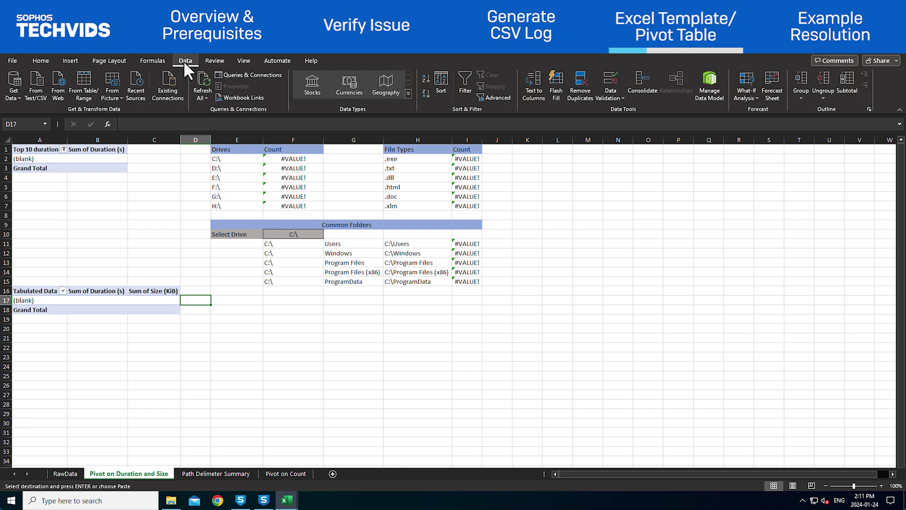
click(204, 83)
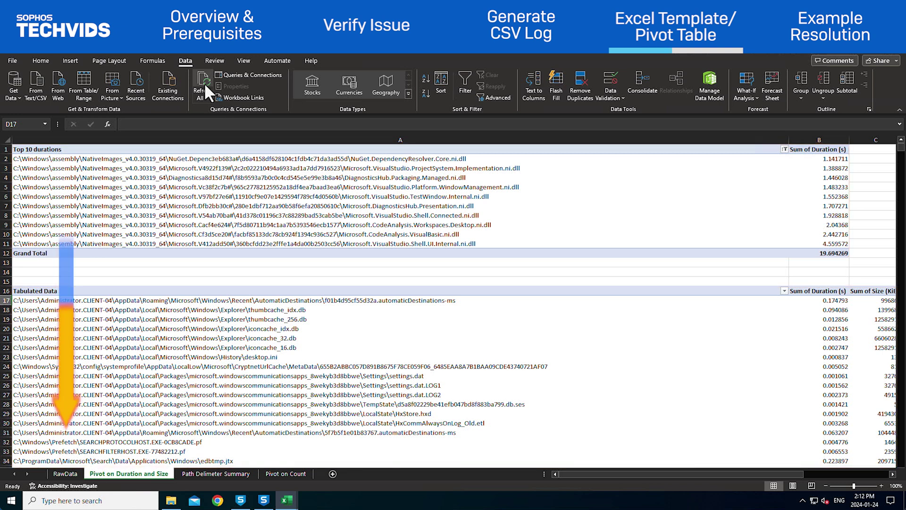
Step: Copy the Scanner and Target columns from the RawData sheet into the Path Delimeter Summary sheet, starting at A1
click(65, 473)
drag(27, 140, 63, 149)
key(ctrl+c)
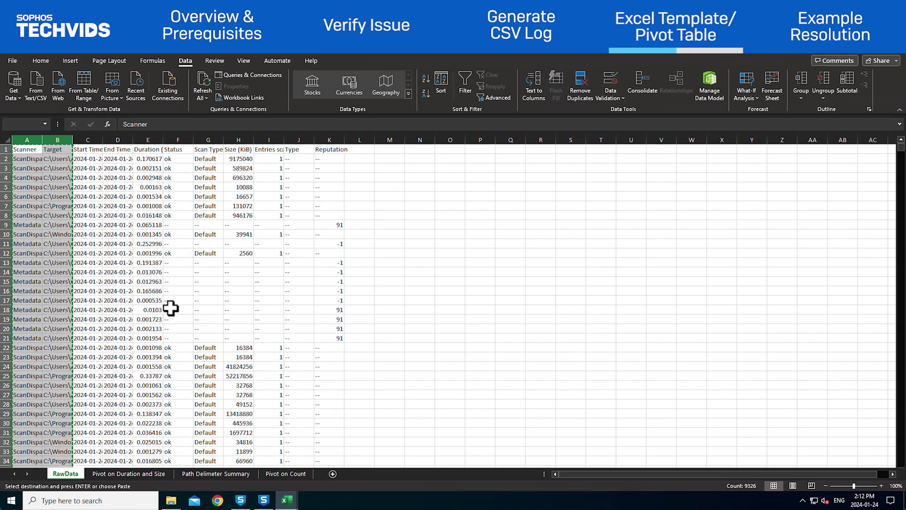
click(216, 474)
click(36, 149)
key(ctrl+v)
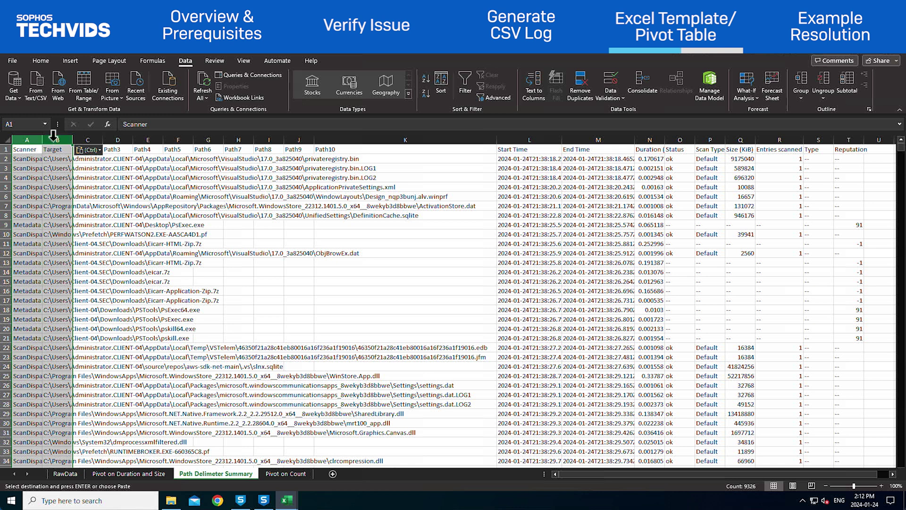
Step: Split the Target column with Text to Columns as delimited data, using a backslash instead of Tab as delimiter and replacing the existing data
click(56, 136)
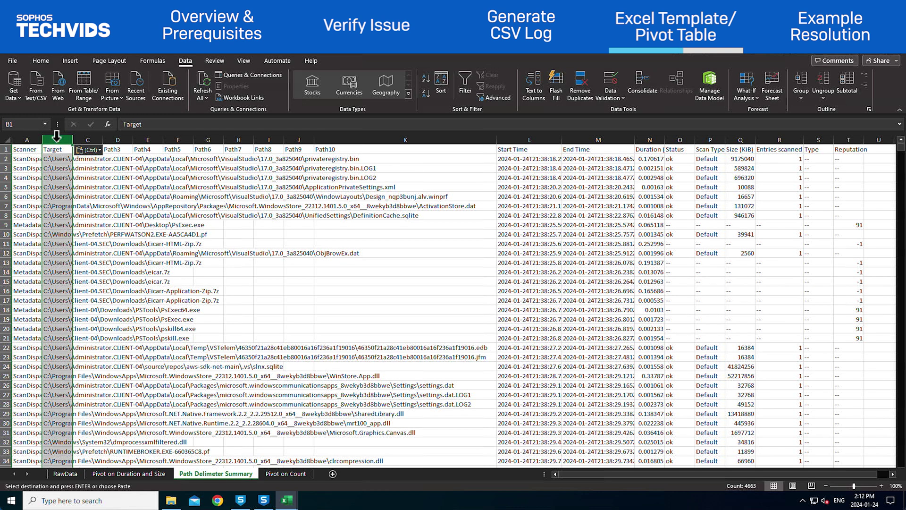
click(535, 94)
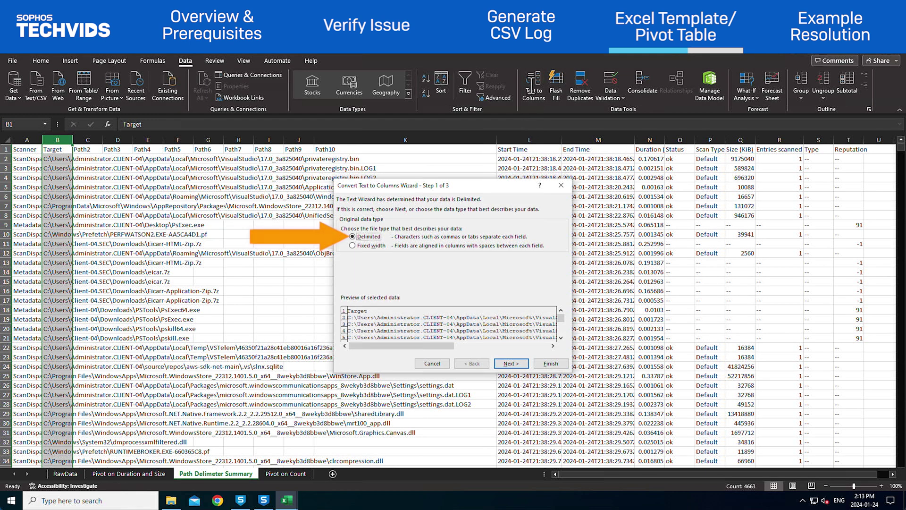
click(511, 364)
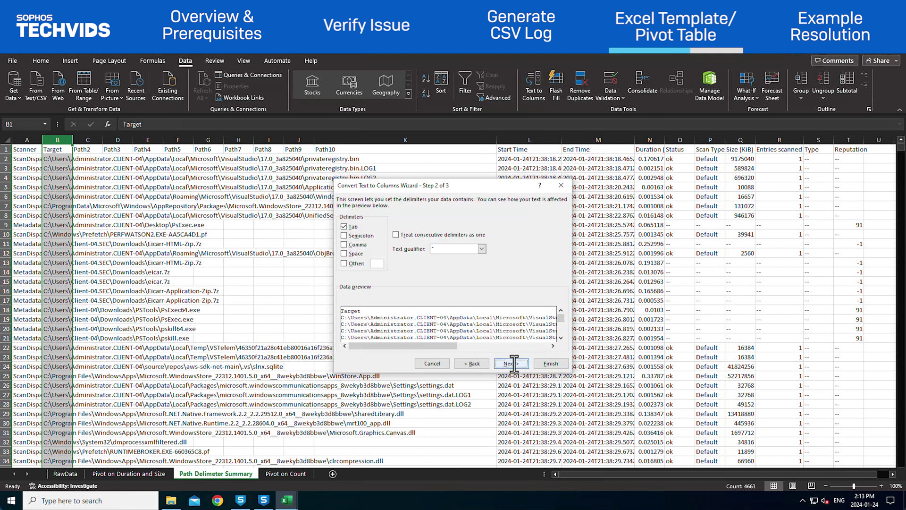
click(344, 227)
text(\)
click(508, 364)
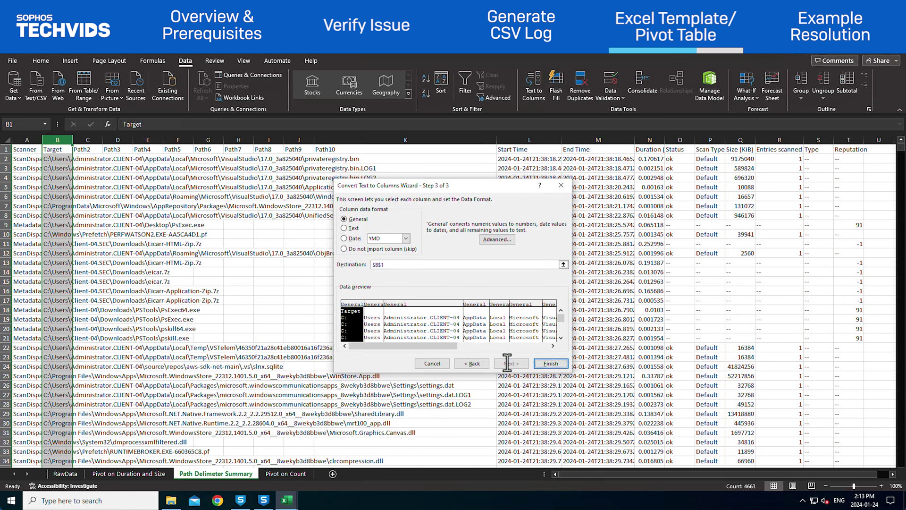
click(554, 366)
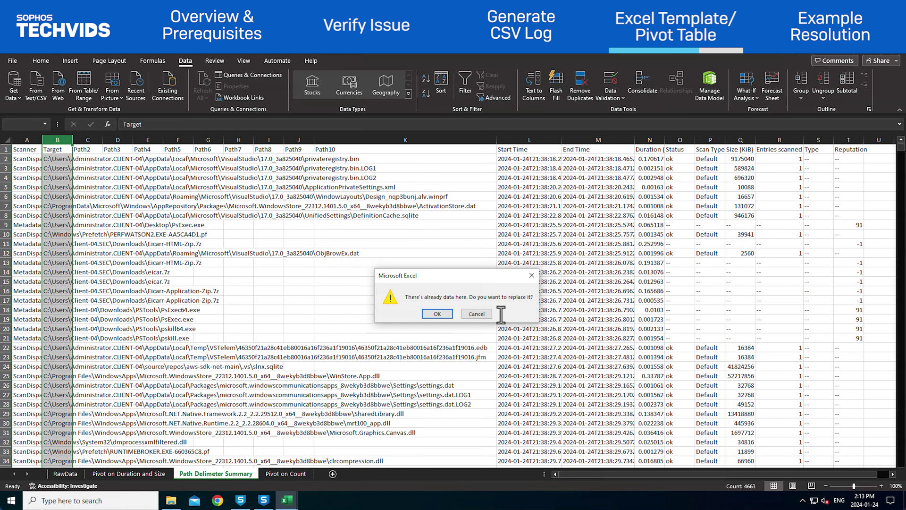
click(442, 313)
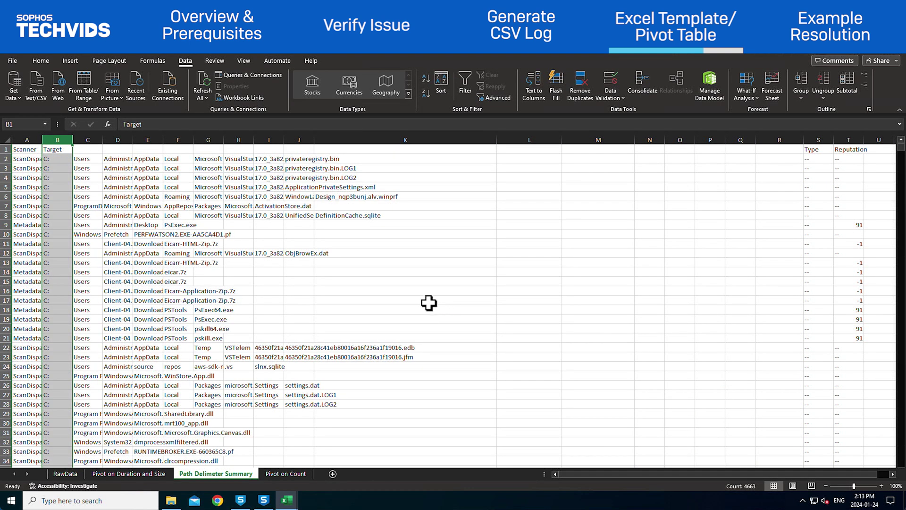
Step: Rename the Target header in B1 as Path1 and fill the series across to Path10 in K1
click(57, 150)
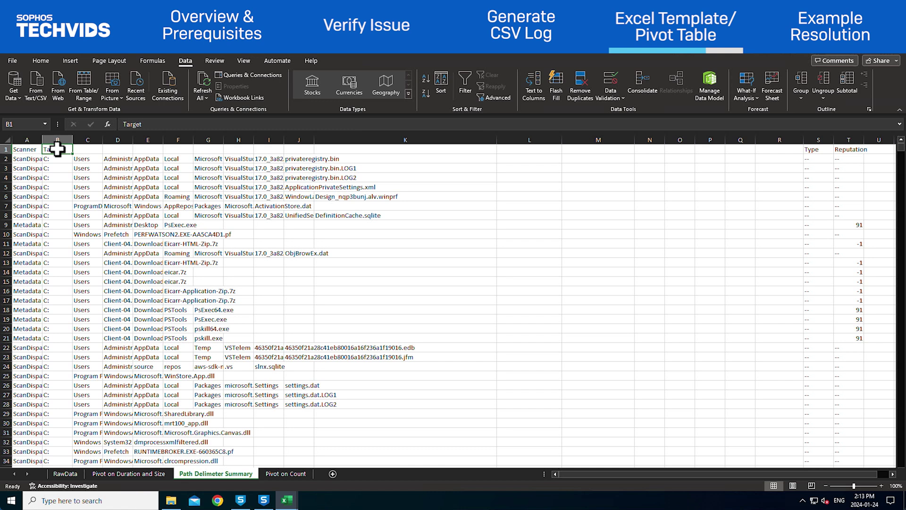
text(Path1)
drag(72, 153, 421, 156)
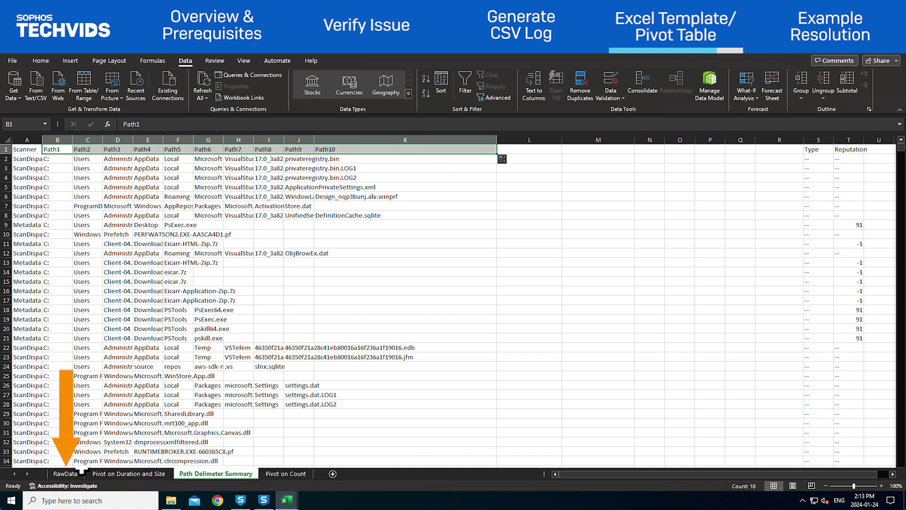
Step: Copy the Start Time through Reputation columns from the RawData sheet into the Path Delimeter Summary sheet, starting at L1
click(64, 474)
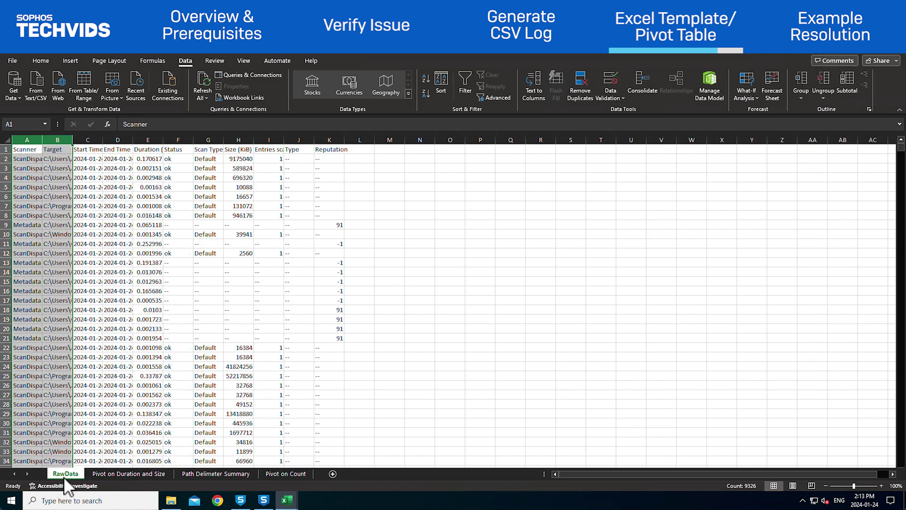
click(81, 142)
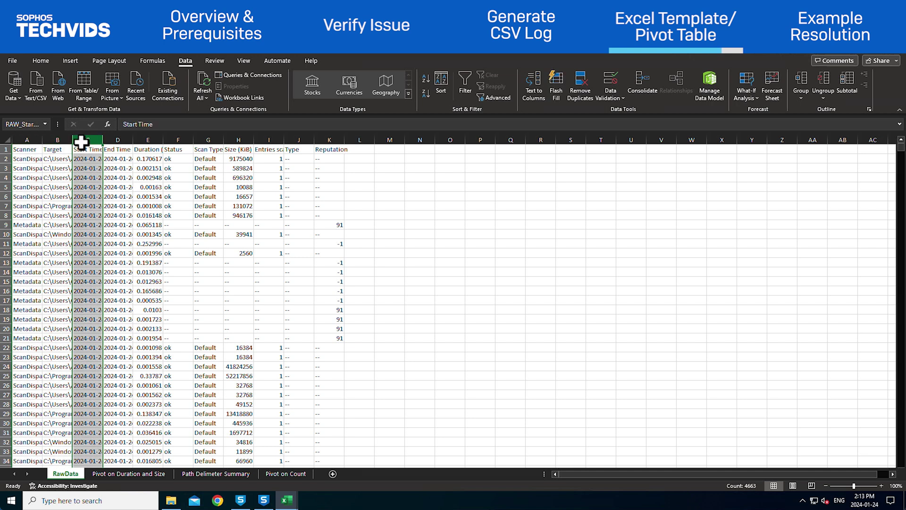
key(ctrl+shift+Right)
key(ctrl+c)
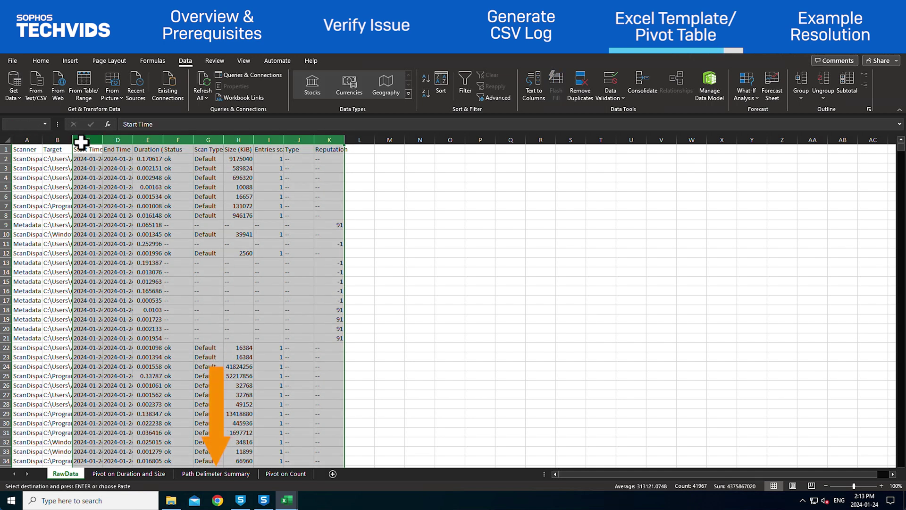
click(215, 474)
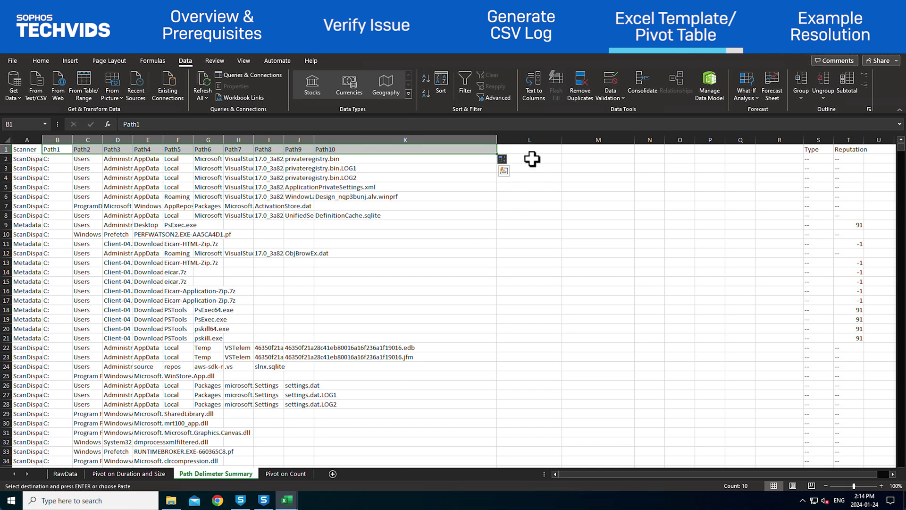
click(532, 150)
key(ctrl+v)
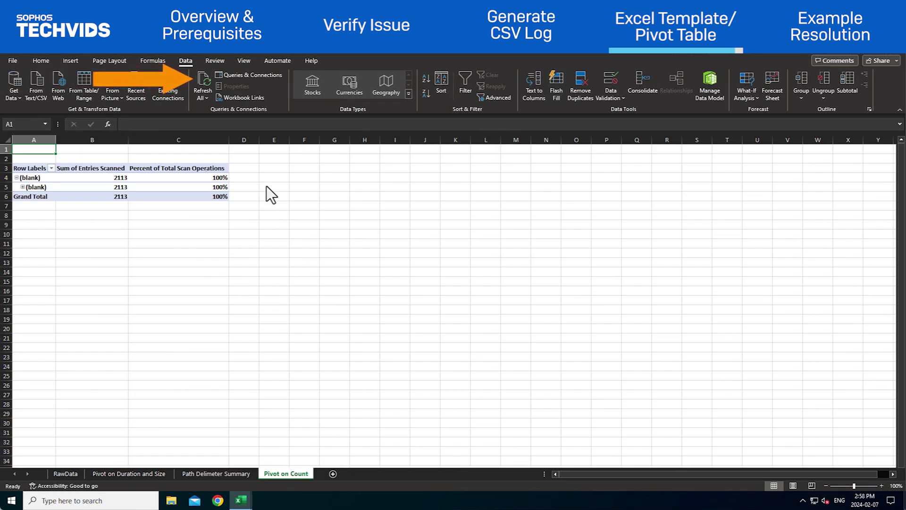
Step: On the Pivot on Count sheet, refresh all data and expand the Users and Windows folders in the pivot table
click(203, 79)
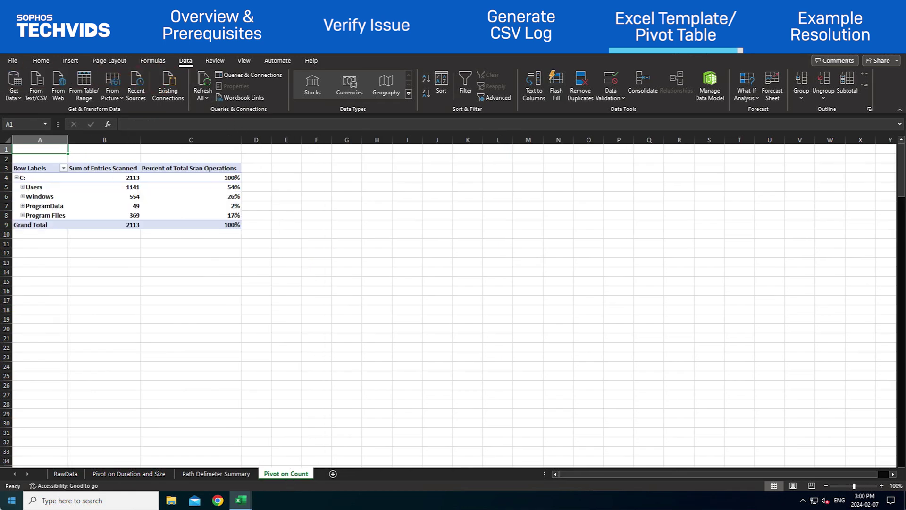
click(23, 187)
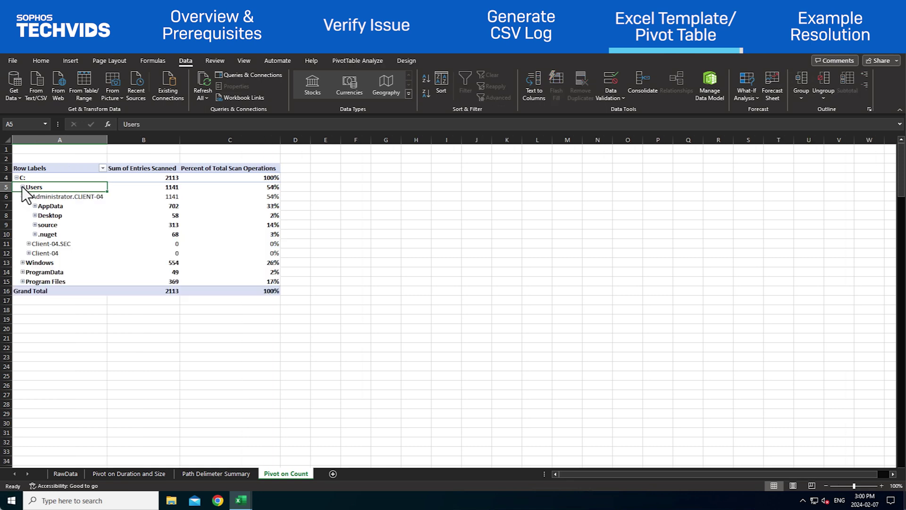
click(297, 225)
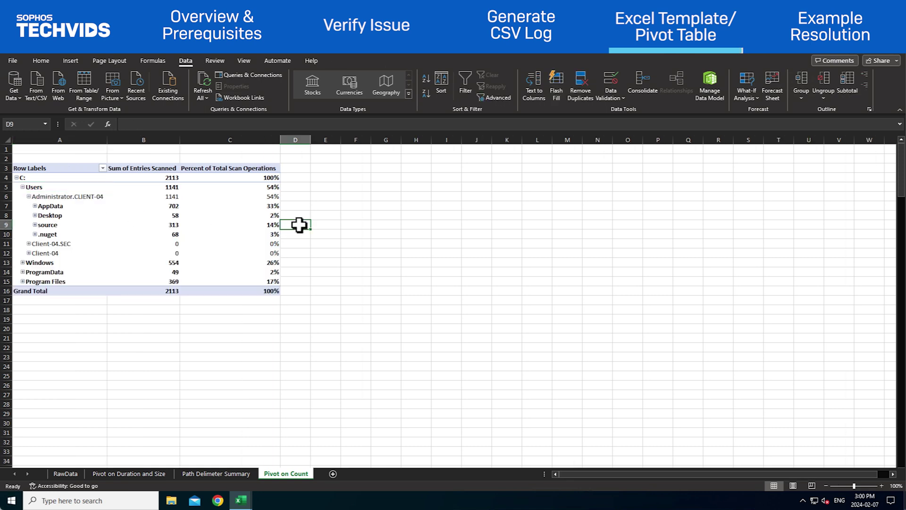
click(23, 263)
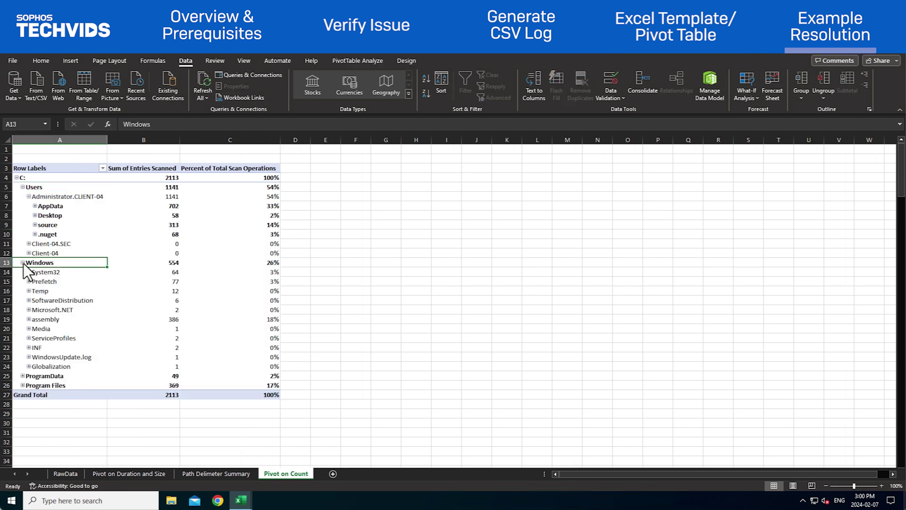
click(289, 318)
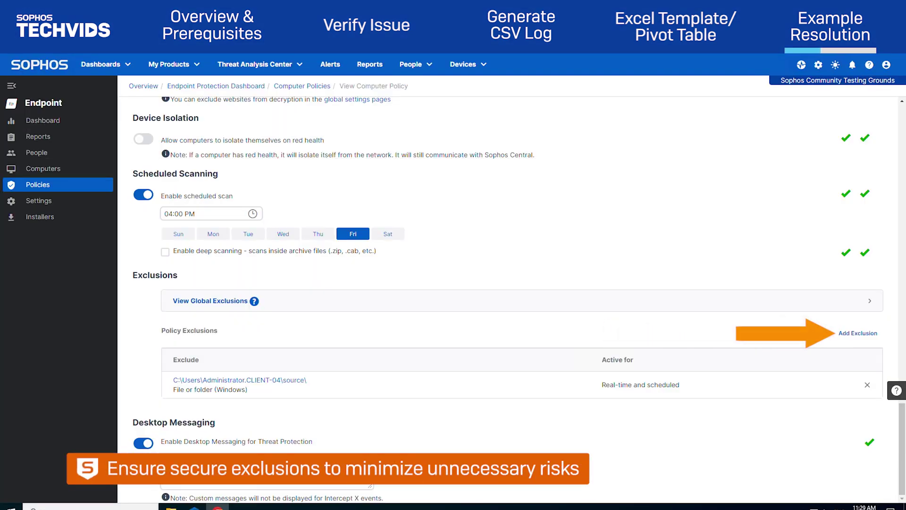
Step: In the Sophos Central endpoint policy, add a Windows file or folder exclusion for C:\Windows\assembly\, active for real-time and scheduled scanning
click(862, 334)
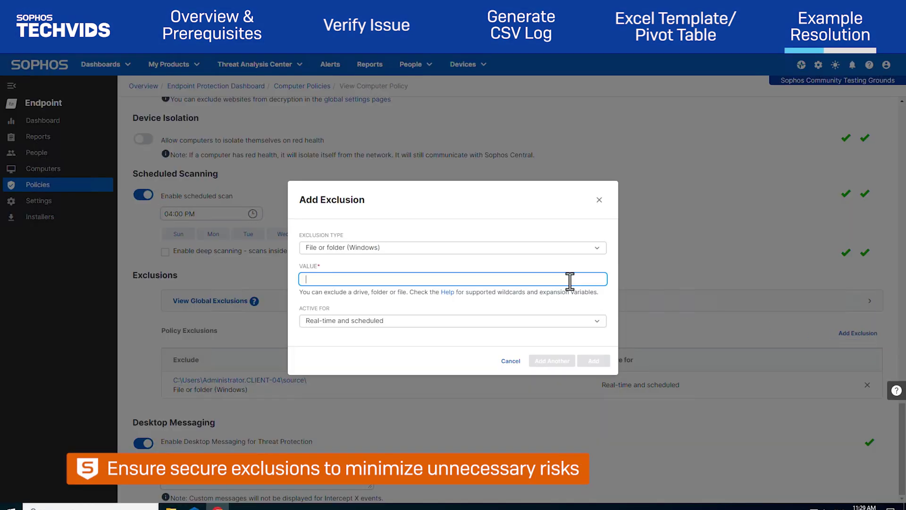
text(C:\Windows\)
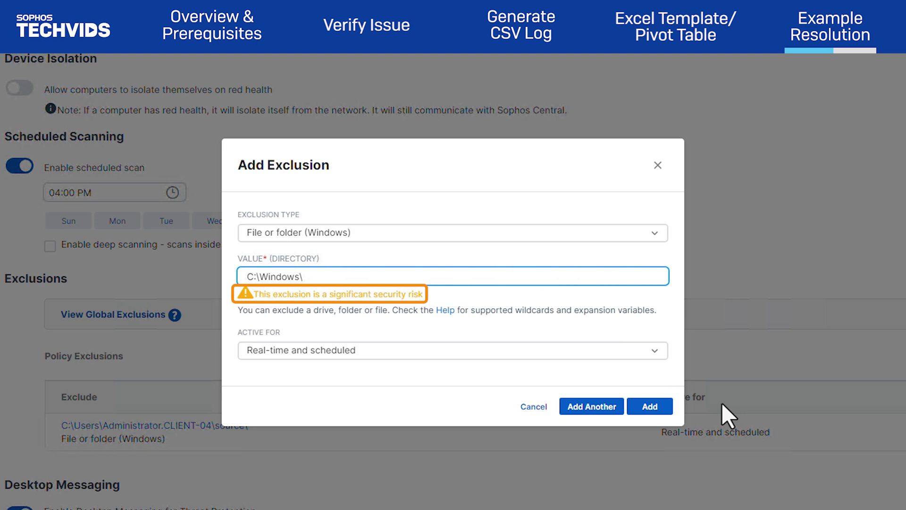
text(assembly\)
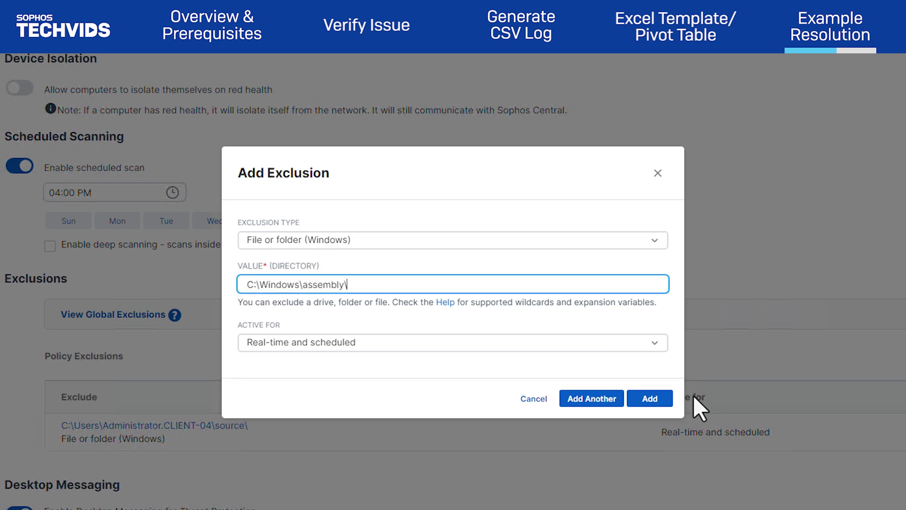
click(649, 398)
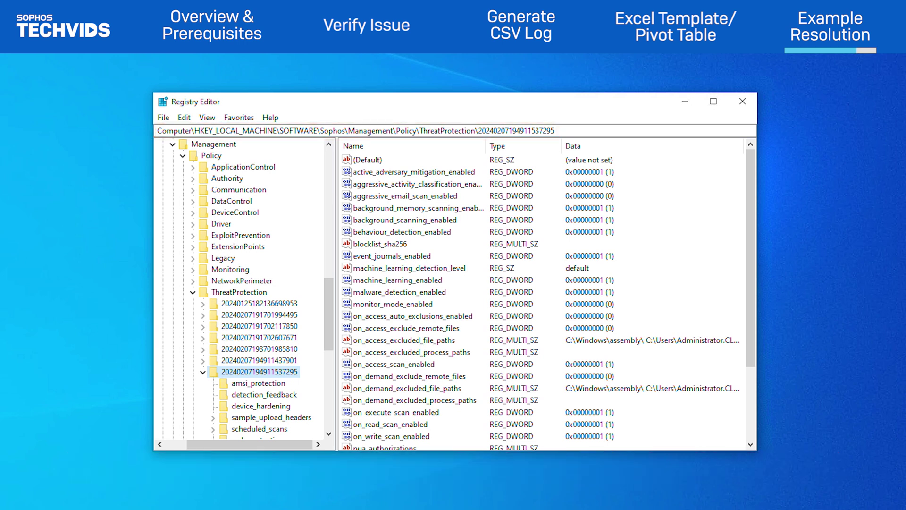
Step: In Registry Editor, view the on_access_excluded_file_paths value of the newest ThreatProtection policy key, then close the editor
double_click(451, 341)
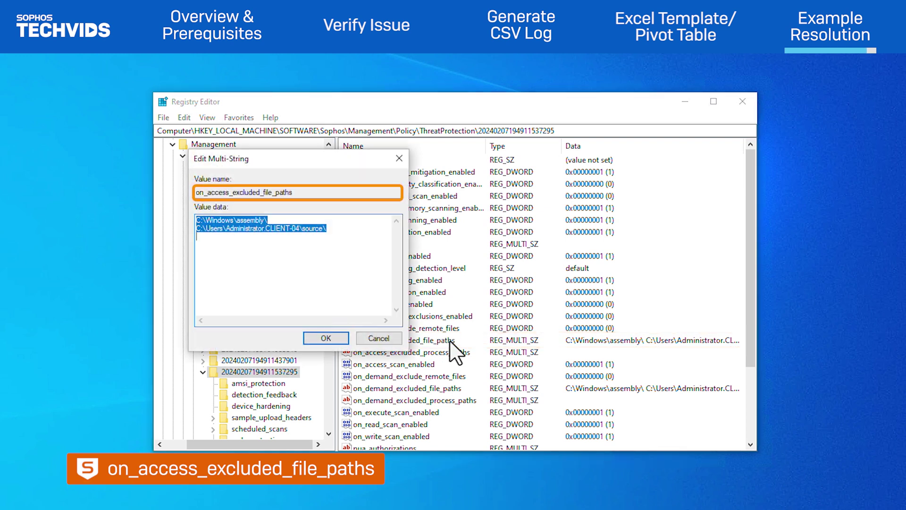
click(399, 158)
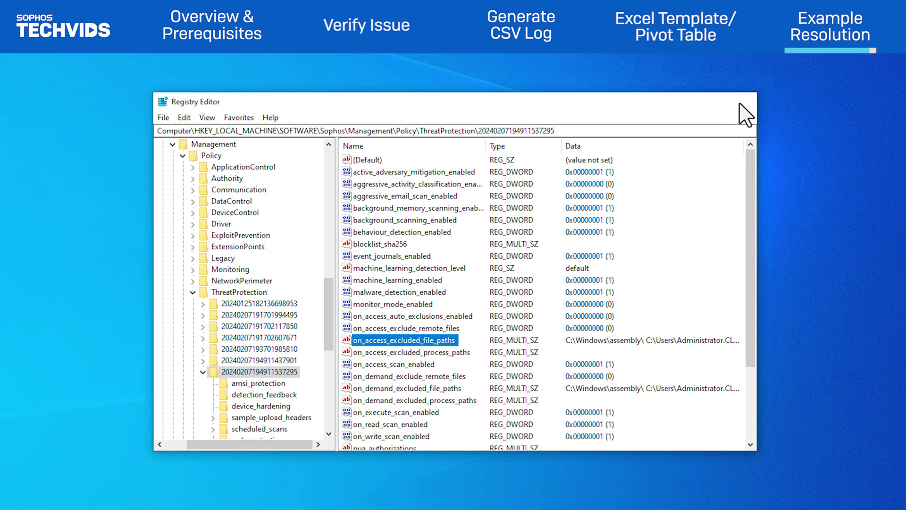
click(742, 101)
Step: In Sophos Endpoint Self Help's product logging, set the SFS Scan Summaries level to Default and save
click(264, 500)
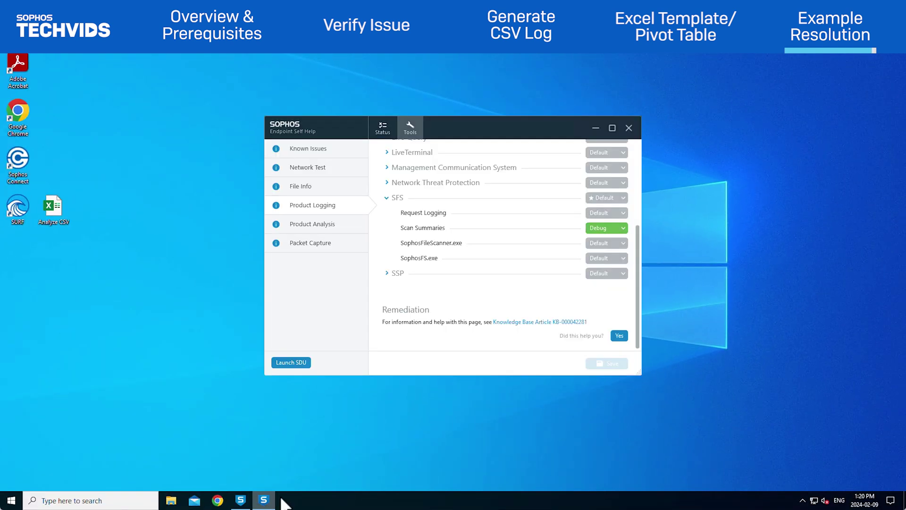
click(623, 229)
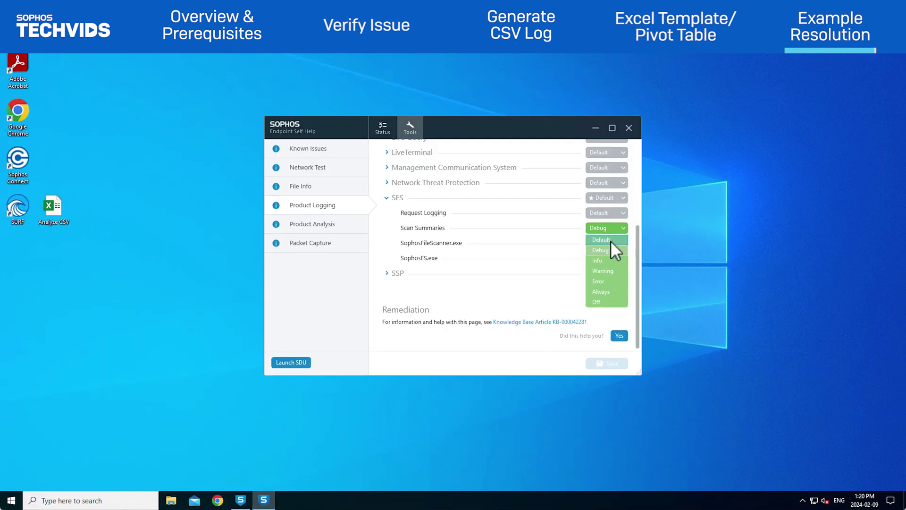
click(611, 240)
click(606, 364)
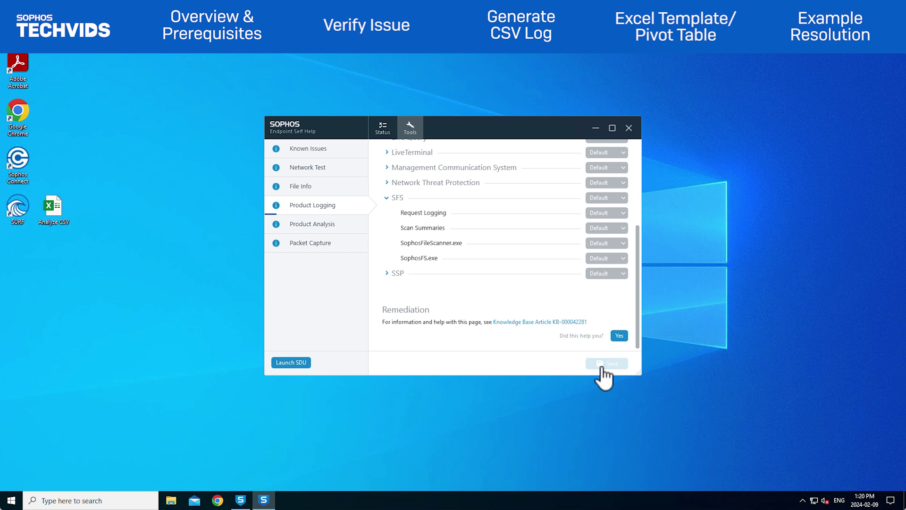